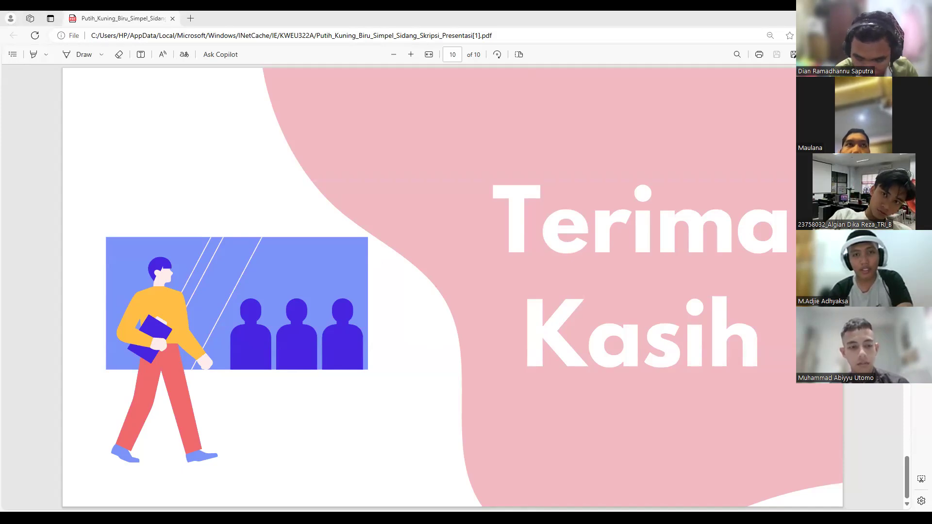
Switch to phpMyAdmin in the browser and log in with the username root and no password
key("alt+Tab")
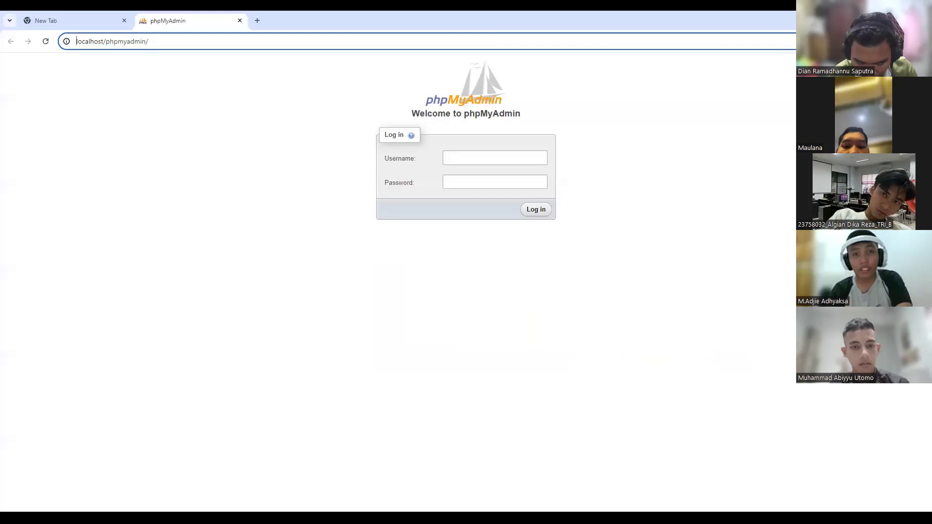
left_click(473, 161)
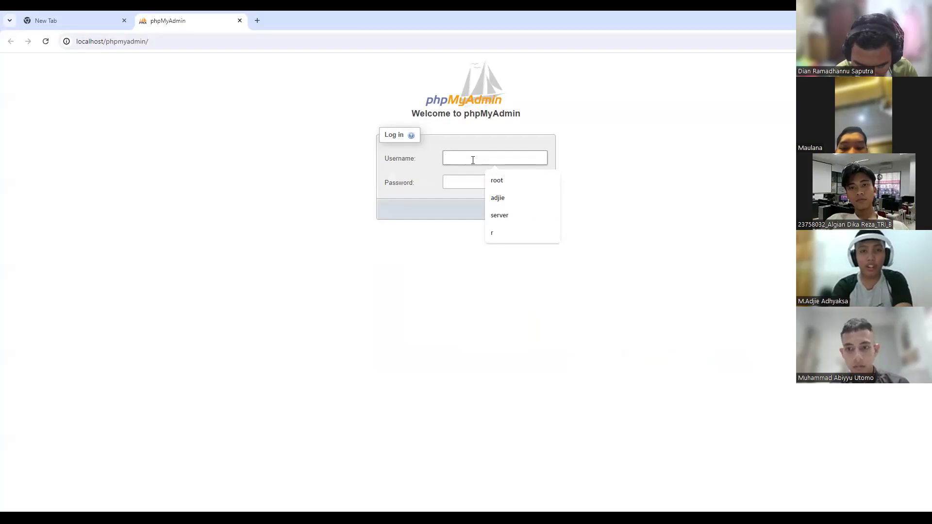
key("Down")
key("Return")
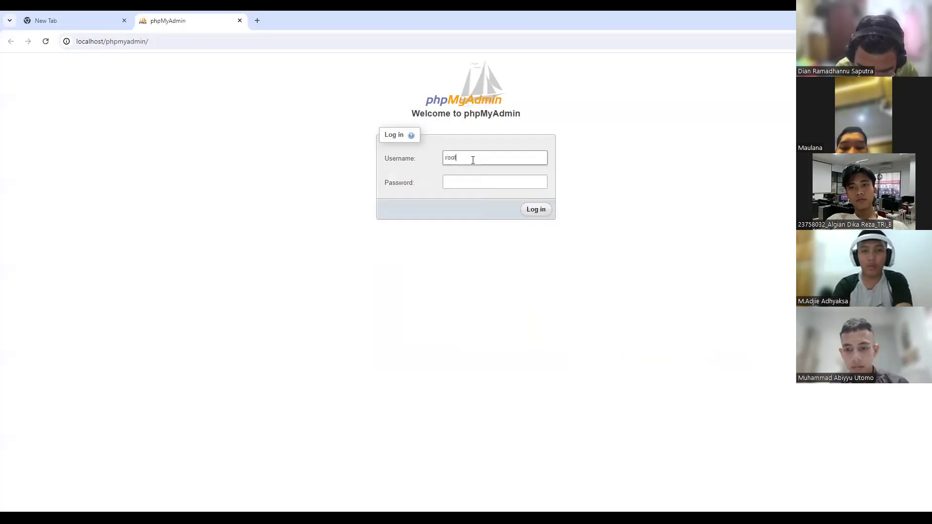
left_click(541, 215)
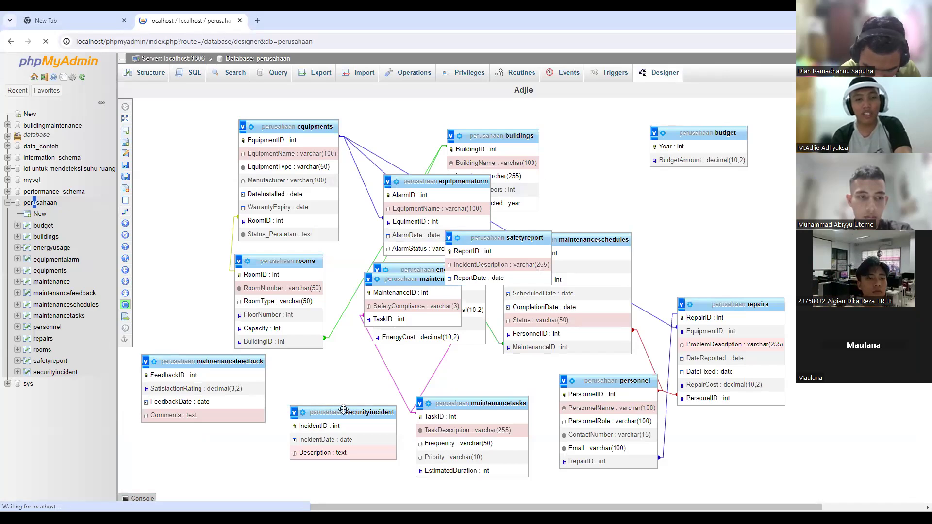
Spread out the overlapping tables in the perusahaan designer diagram, including equipments, rooms and buildings
left_click_drag(311, 126, 295, 119)
left_click_drag(286, 260, 277, 260)
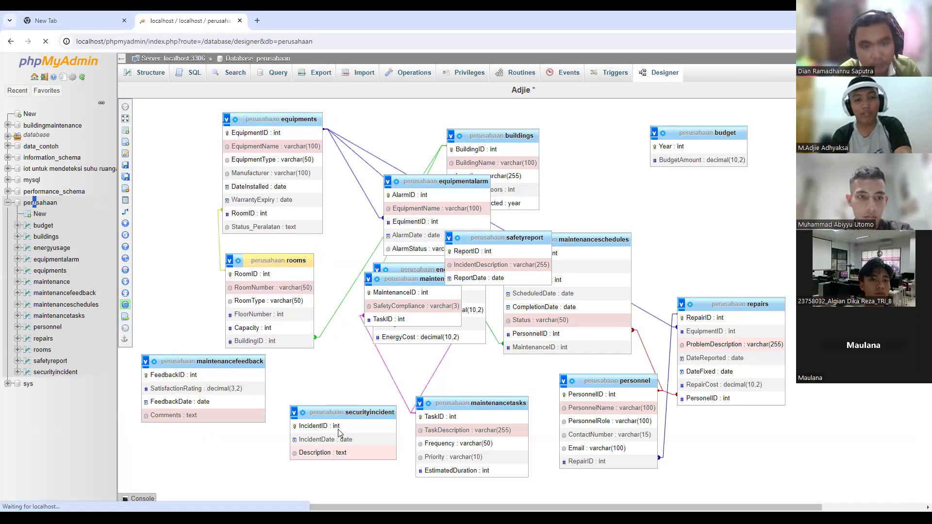
left_click_drag(506, 135, 540, 135)
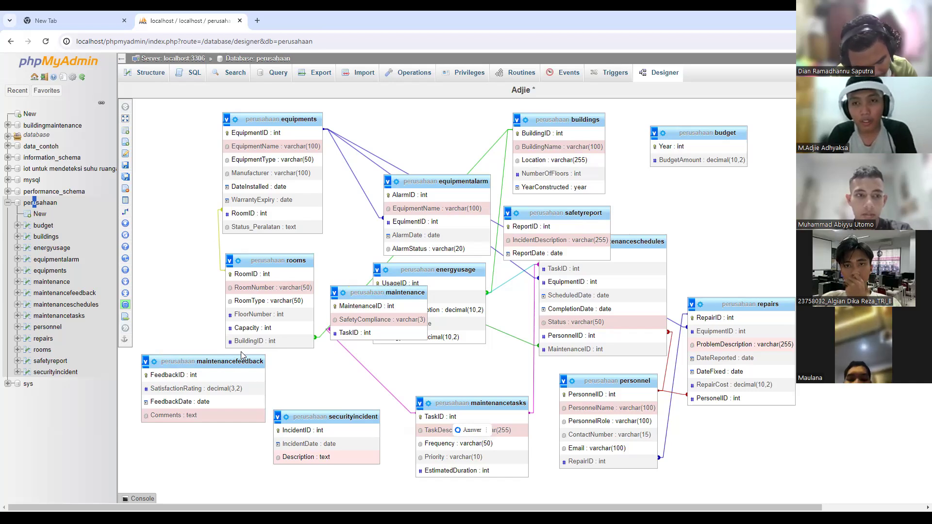
left_click(700, 145)
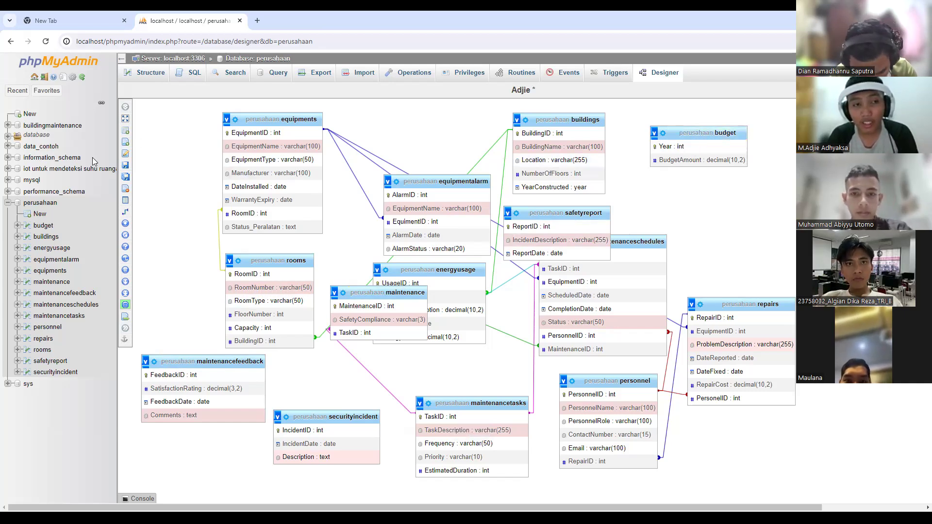
Write the query SELECT COUNT(*) AS TotalBuildings FROM buildings; for the perusahaan database
left_click(188, 78)
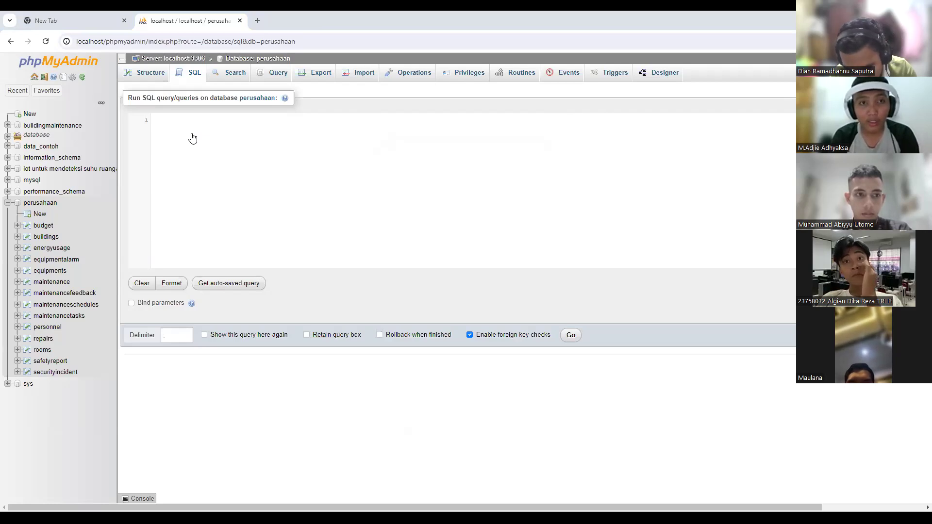
type("SELECT COUNT(*) AS TotalBuildings FROM buildings;")
Leave the query for the designer diagram and move the buildings table away from safetyreport
left_click(234, 77)
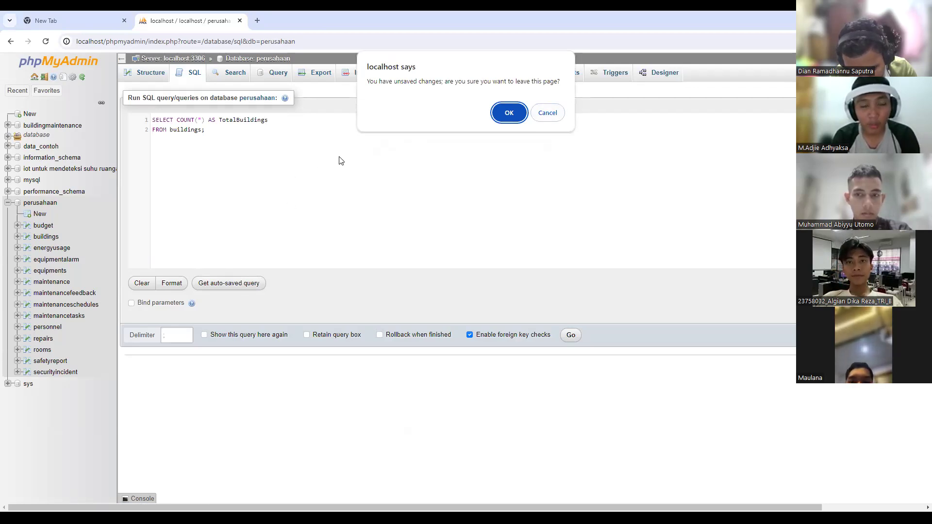
key("Return")
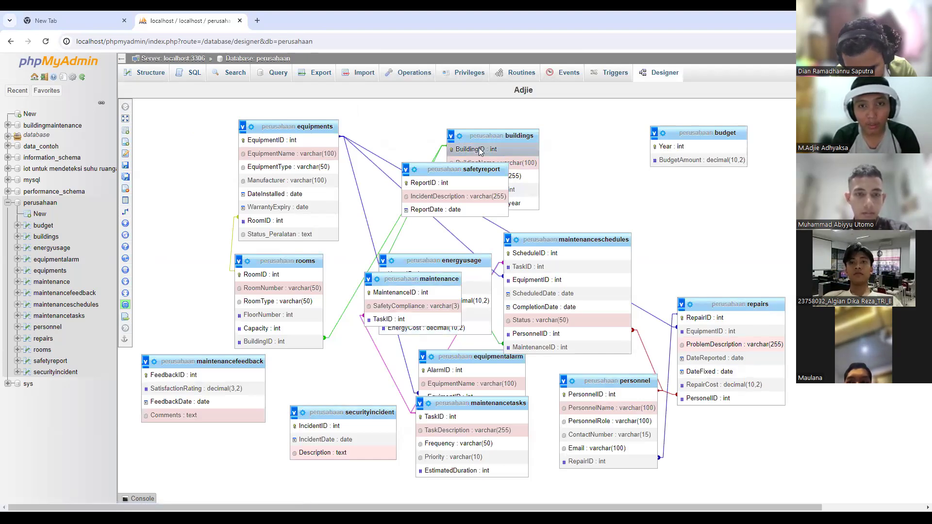
left_click_drag(501, 136, 541, 129)
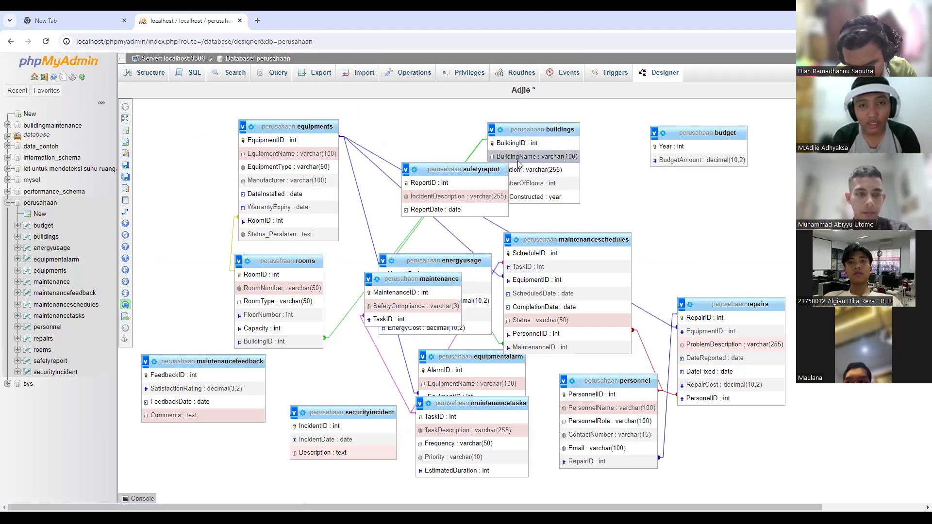
Restore the auto-saved TotalBuildings query for the perusahaan database and run it
left_click(191, 76)
left_click(227, 284)
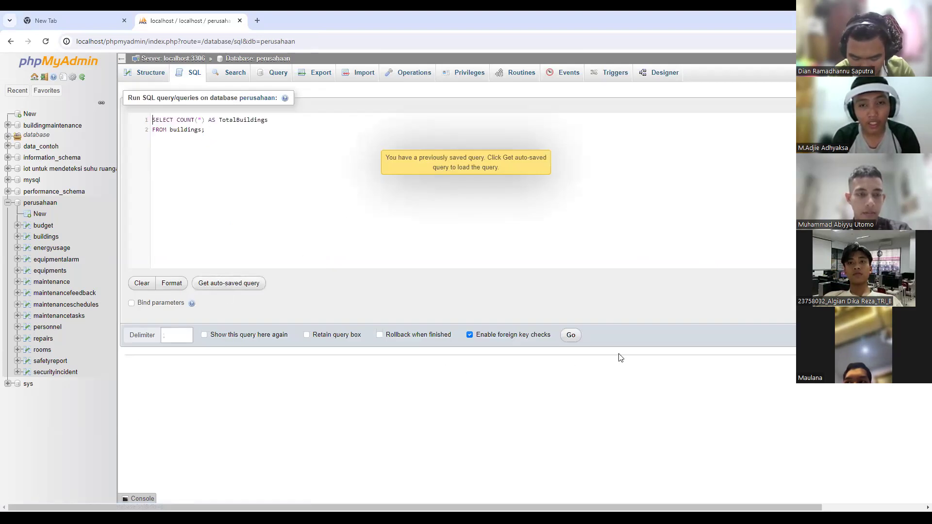
left_click(573, 336)
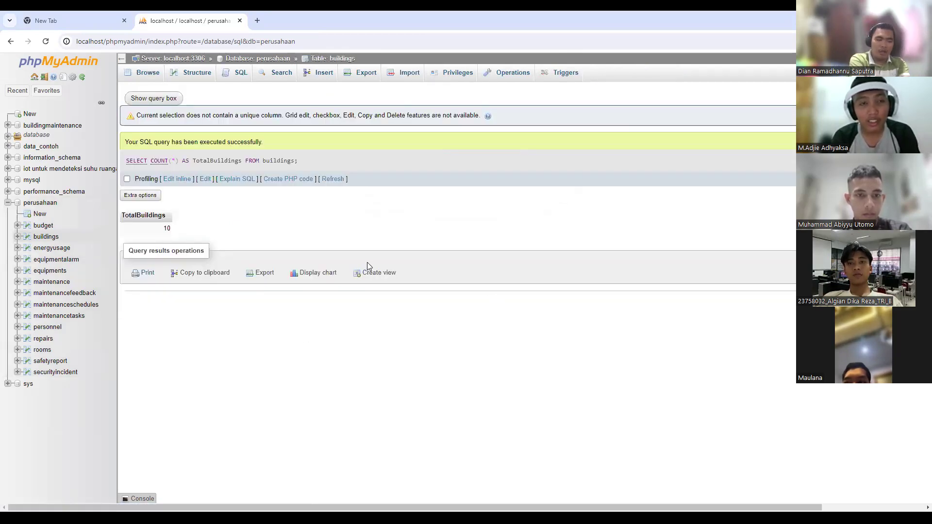
Review the TotalBuildings query beside its result and browse the rows of the buildings table
left_click(176, 99)
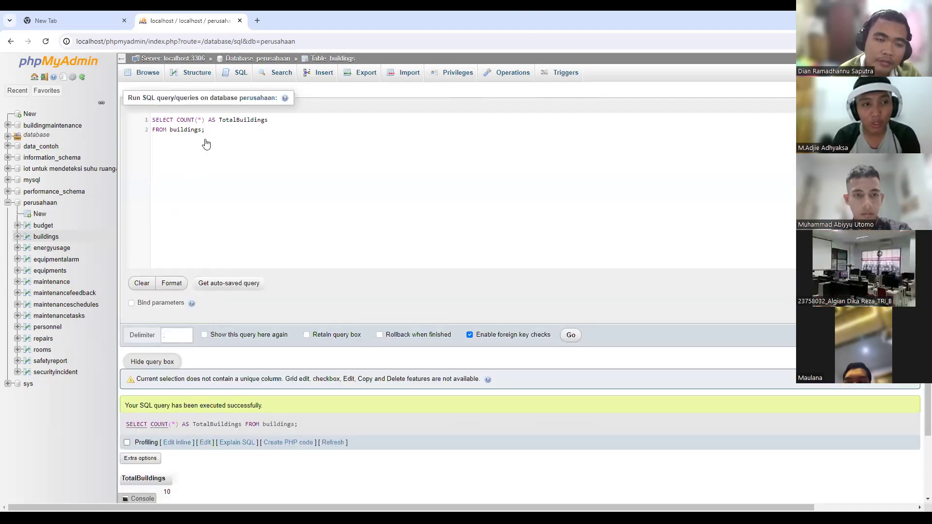
scroll(204, 141, "down", 2)
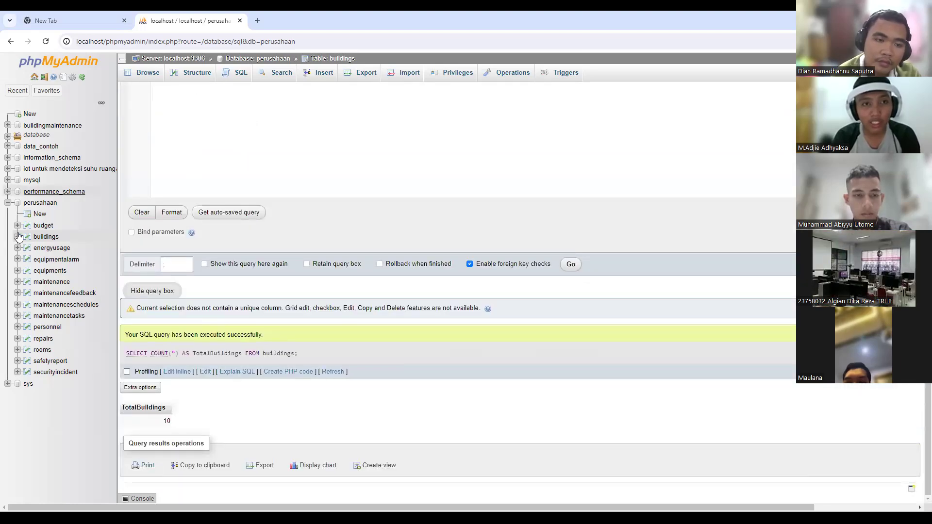
left_click(51, 237)
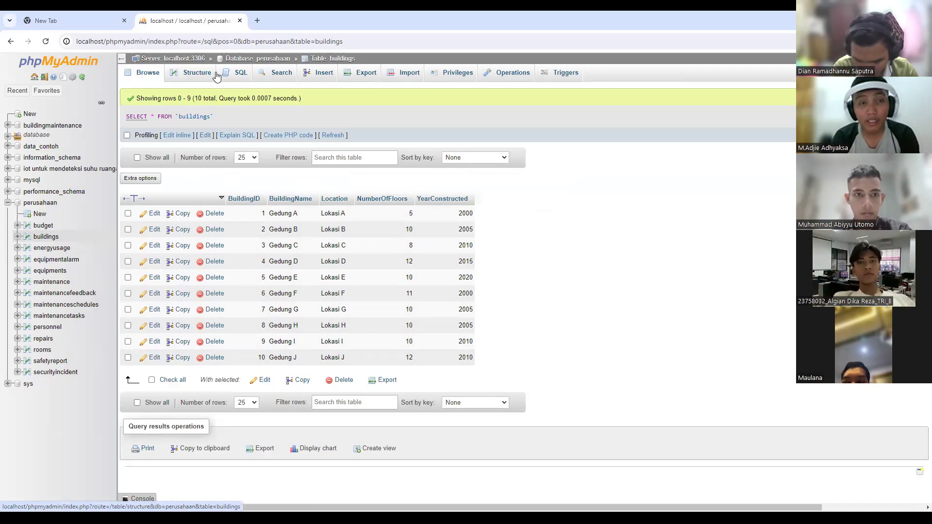
Run SELECT AVG(YEAR(CURDATE()) - YearConstructed) AS AverageBuildingAge FROM buildings; on the buildings table
left_click(242, 73)
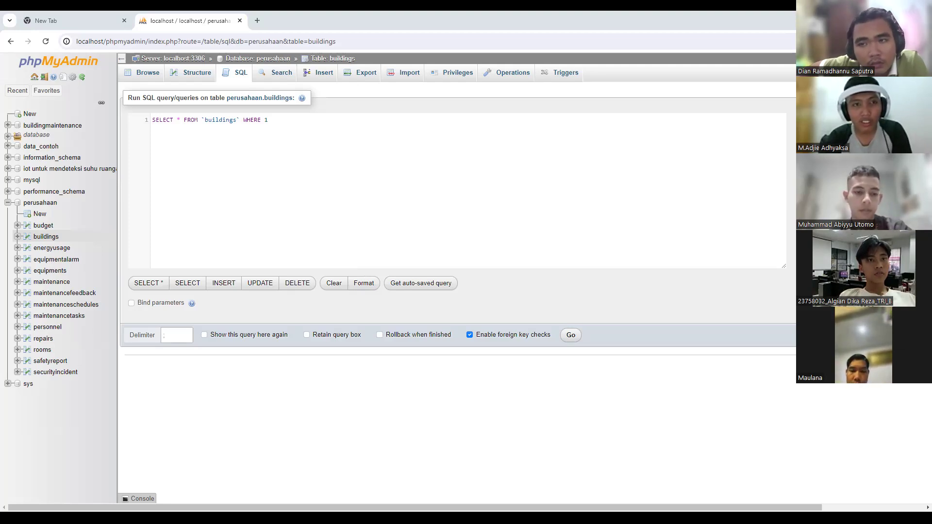
key("ctrl+a")
type("SELECT AVG(YEAR(CURDATE()) - YearConstructed) AS AverageBuildingAge FROM Buildings;")
double_click(193, 130)
type("buildings")
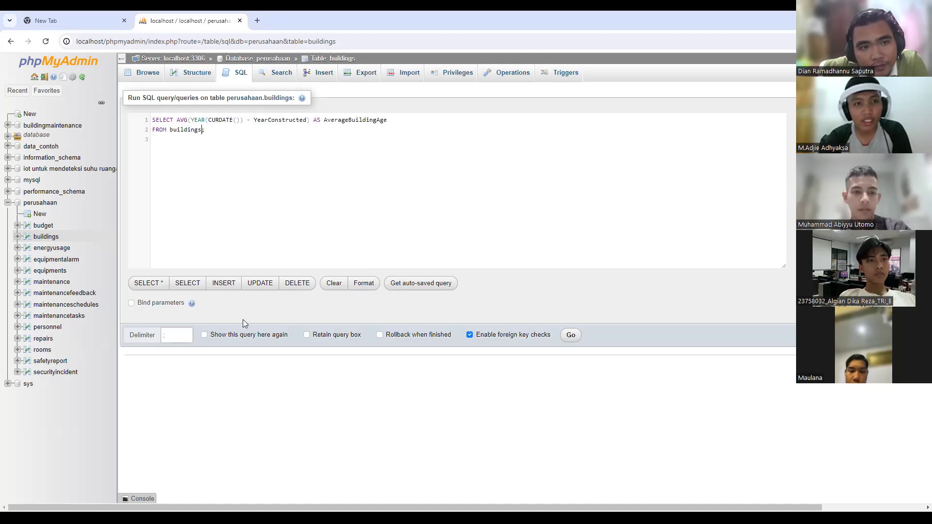
left_click(571, 336)
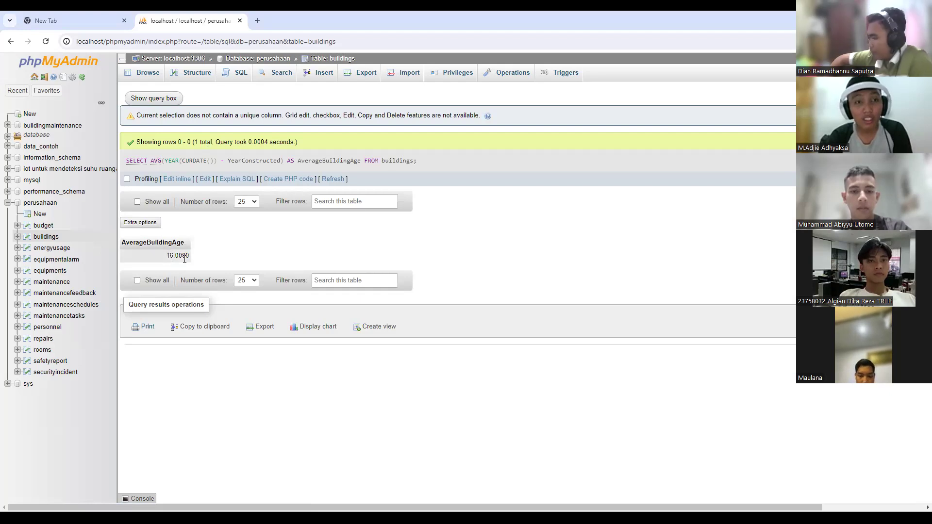
Examine the AverageBuildingAge result and compare it with the rows of the buildings table
left_click_drag(175, 257, 192, 256)
left_click(210, 256)
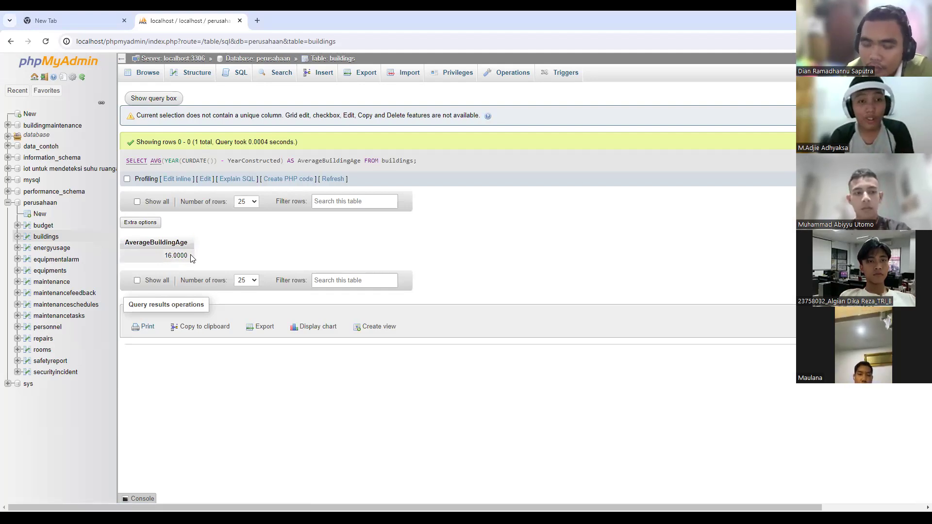
left_click_drag(193, 253, 193, 253)
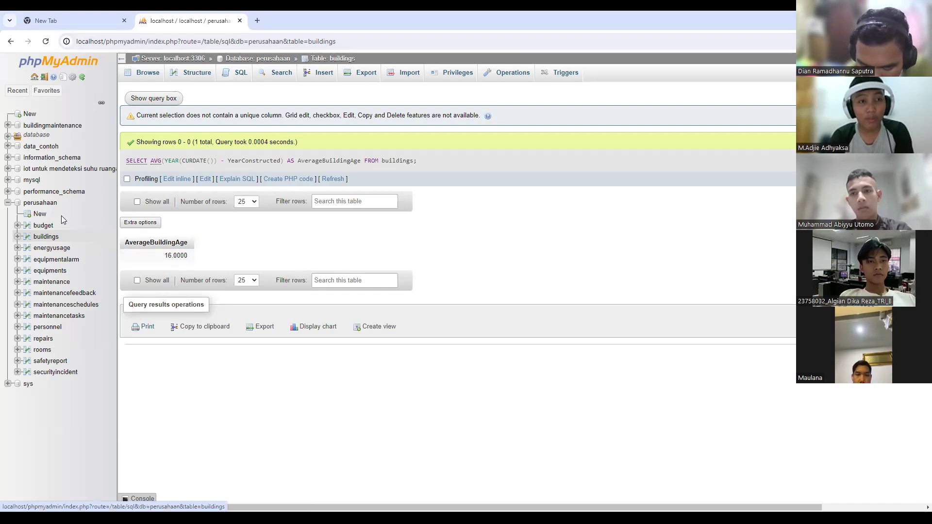
left_click(45, 237)
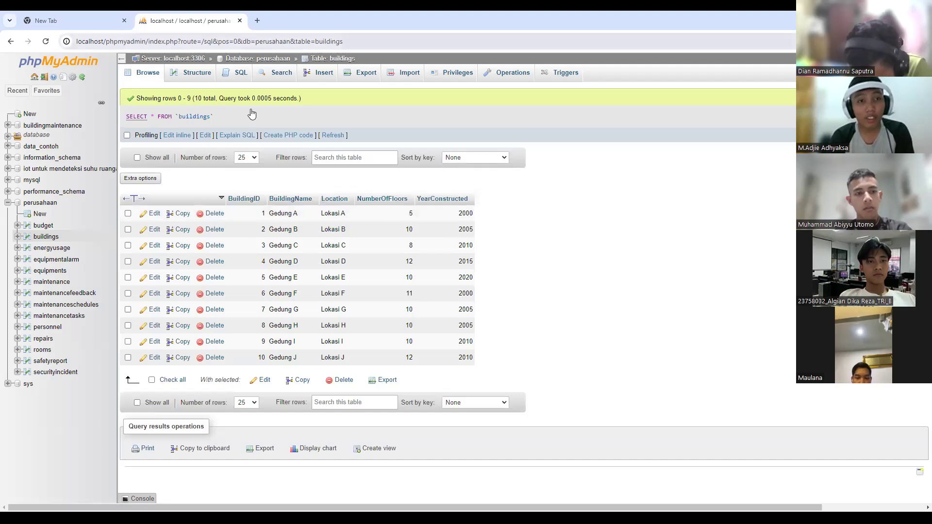
Return from the buildings table to the perusahaan database and open its designer diagram
left_click(242, 73)
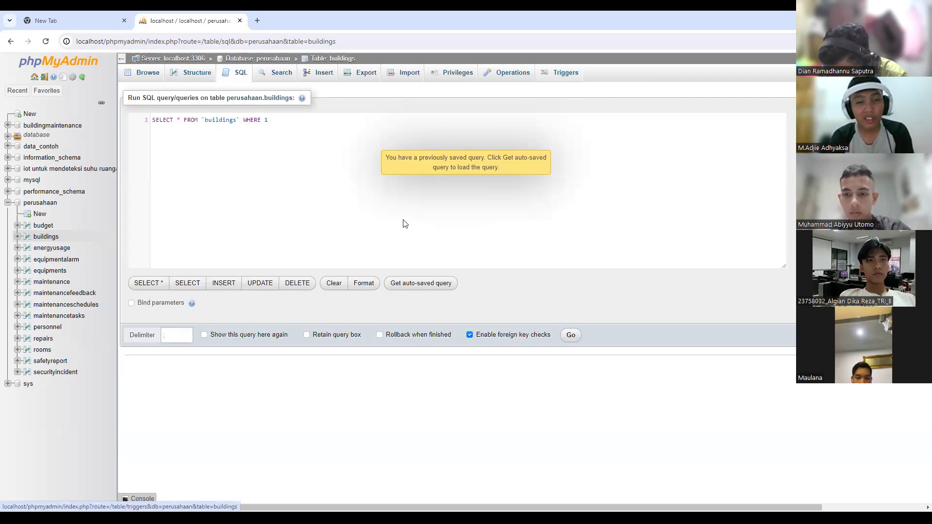
key("alt+Left")
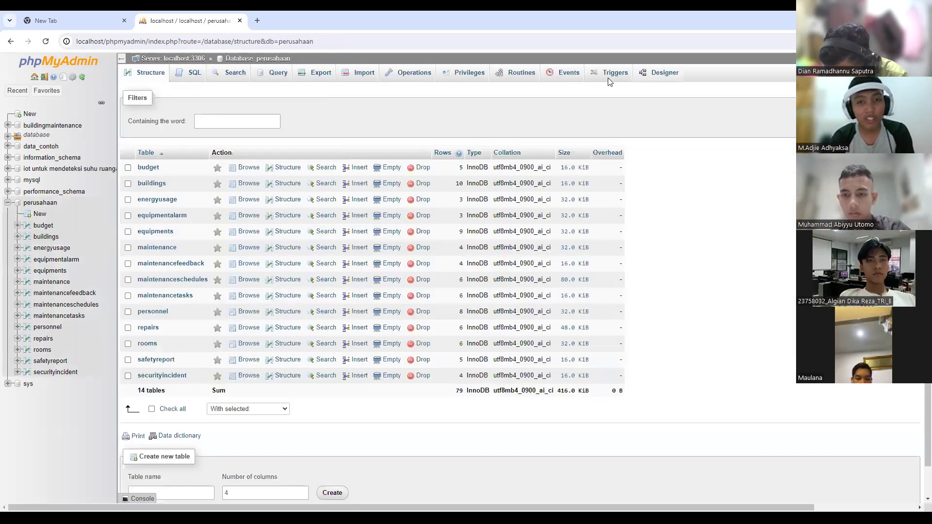
left_click(661, 72)
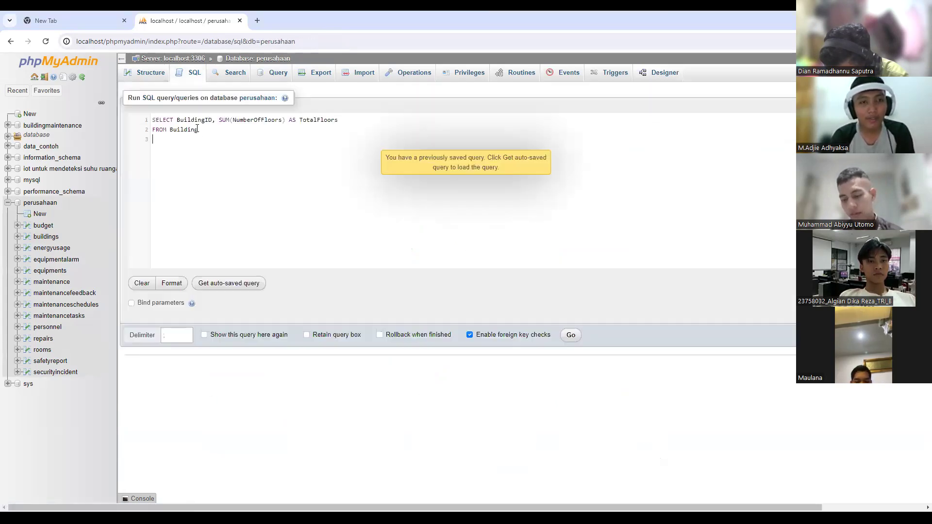
Set the table to buildings in the ungrouped BuildingID and SUM(NumberOfFloors) AS TotalFloors query and try to run it
double_click(199, 130)
type("building;")
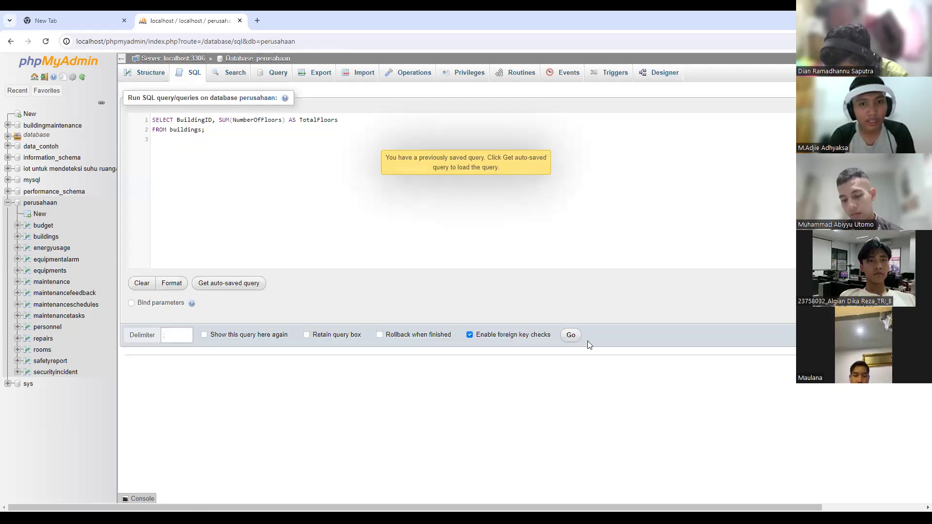
key("Left")
type("s")
left_click(572, 335)
Clear the query, restore the auto-saved TotalFloors query, set its table name to buildings and try to run it again
left_click(256, 126)
key("BackSpace")
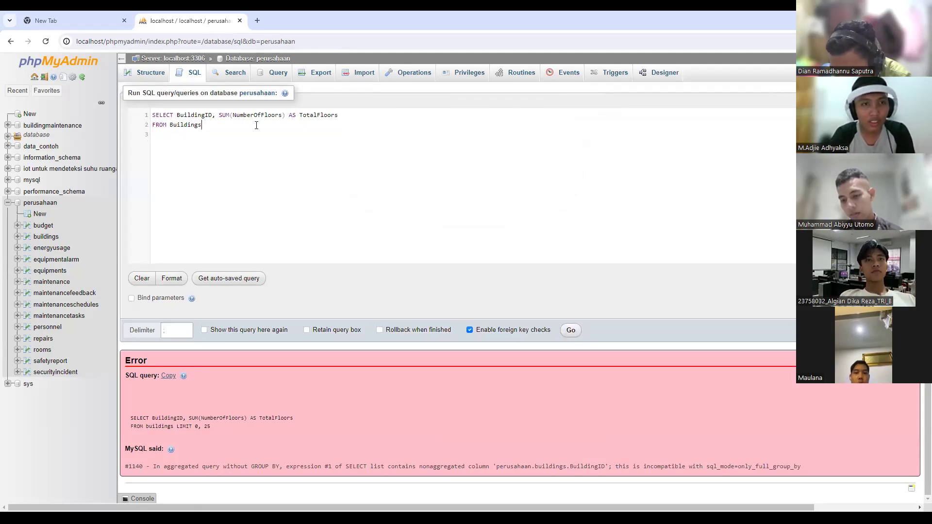
key("ctrl+a")
key("BackSpace")
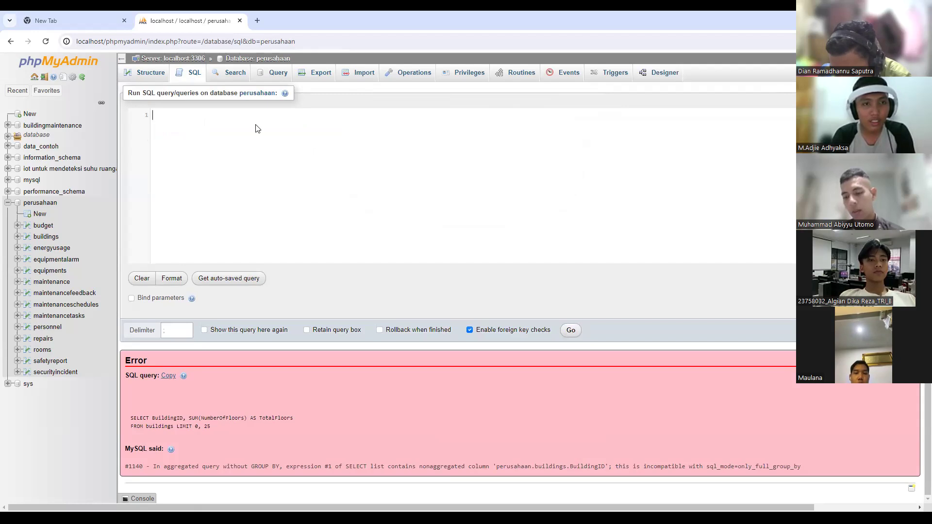
left_click(235, 282)
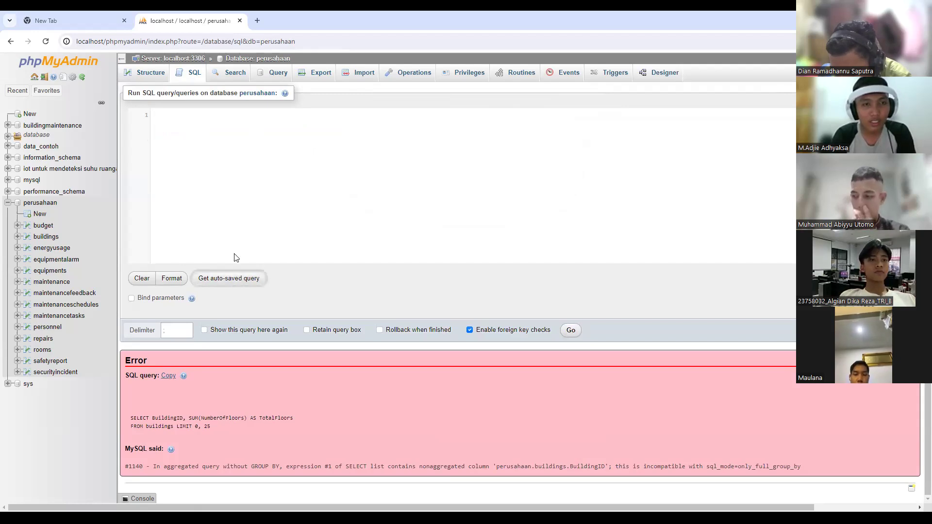
double_click(201, 127)
type("buildings")
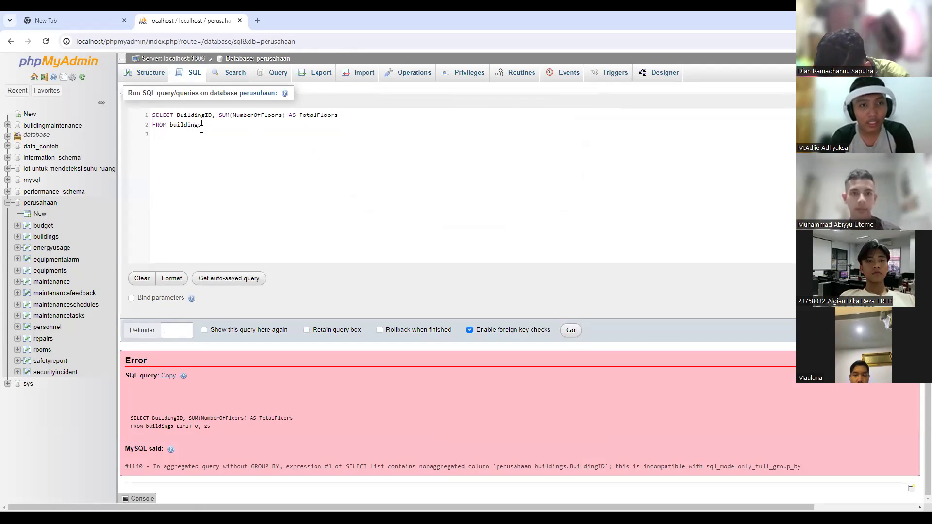
left_click(573, 334)
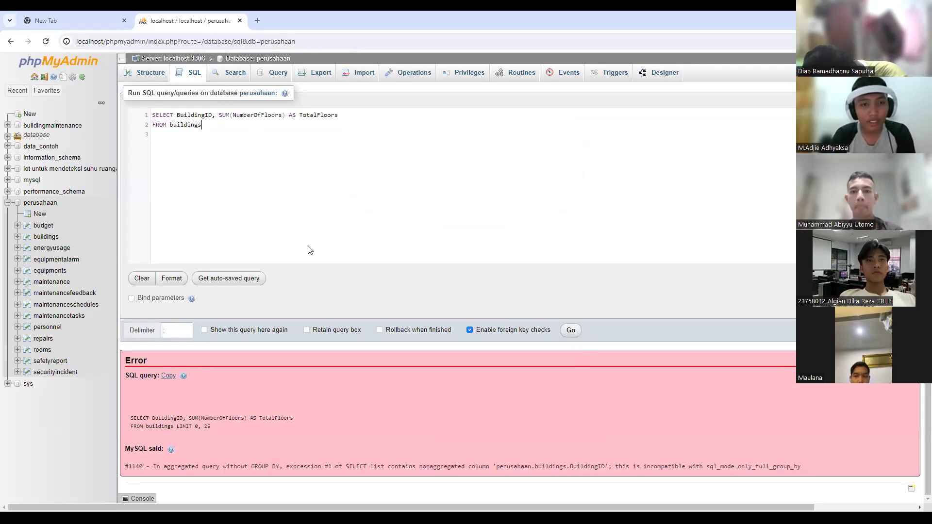
Replace the query with SELECT BuildingID, SUM(NumberOfFloors) AS TotalFloors FROM Building GROUP BY BuildingID;
left_click(155, 116)
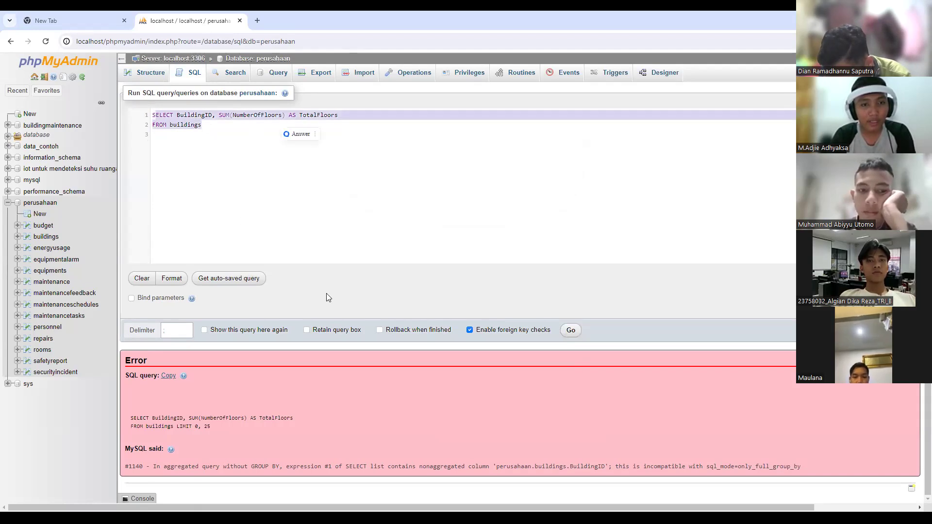
key("ctrl+a")
type("S")
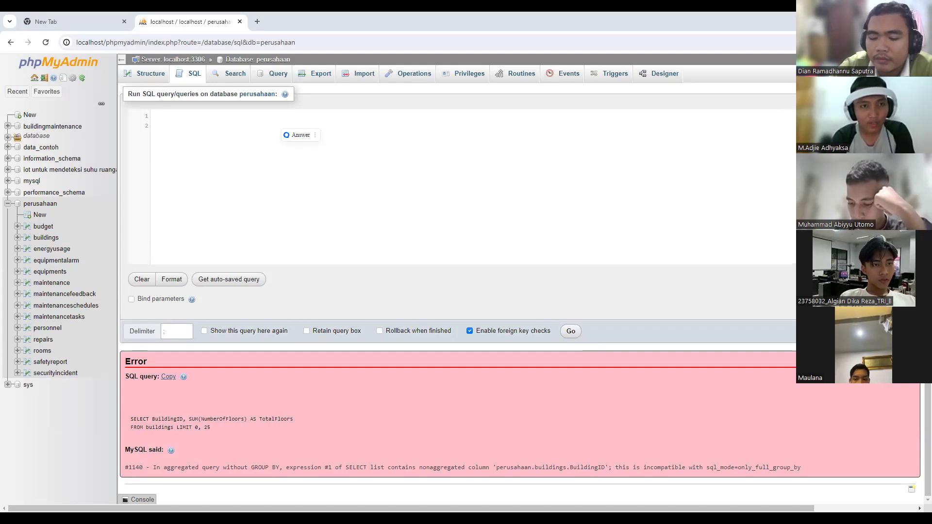
type("ELECT BuildingID, SUM(NumberOfFloors) AS TotalFloors FROM Building GROUP BY BuildingID;")
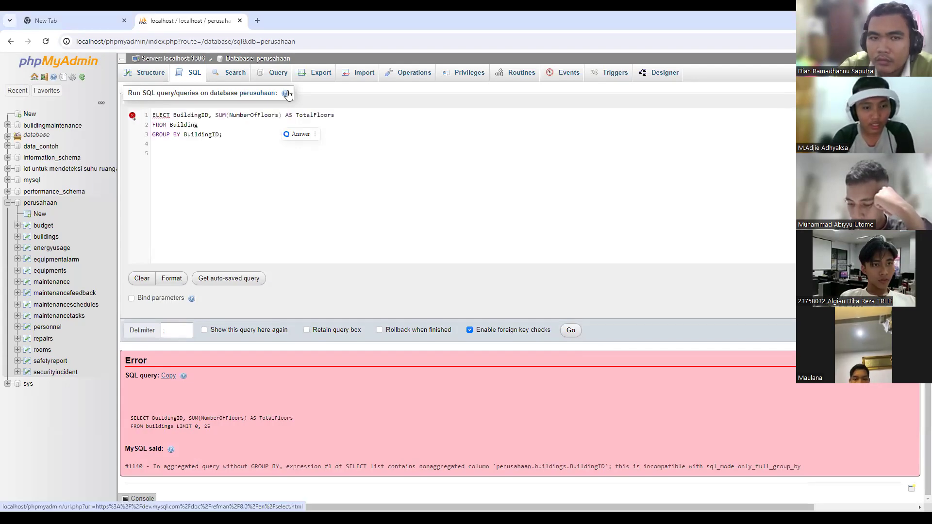
type("S")
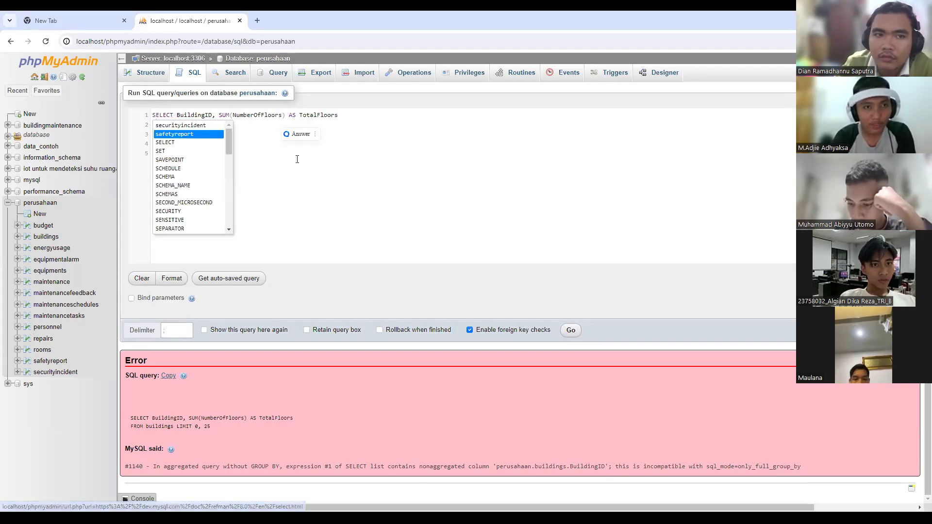
Change the table name in the grouped TotalFloors query to buildings and run it
left_click(295, 158)
double_click(196, 125)
type("buildings")
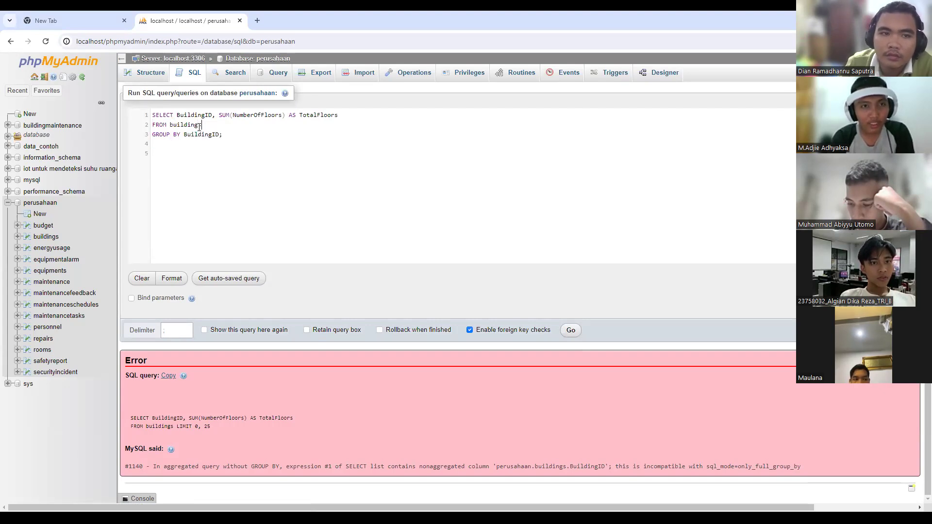
left_click(571, 331)
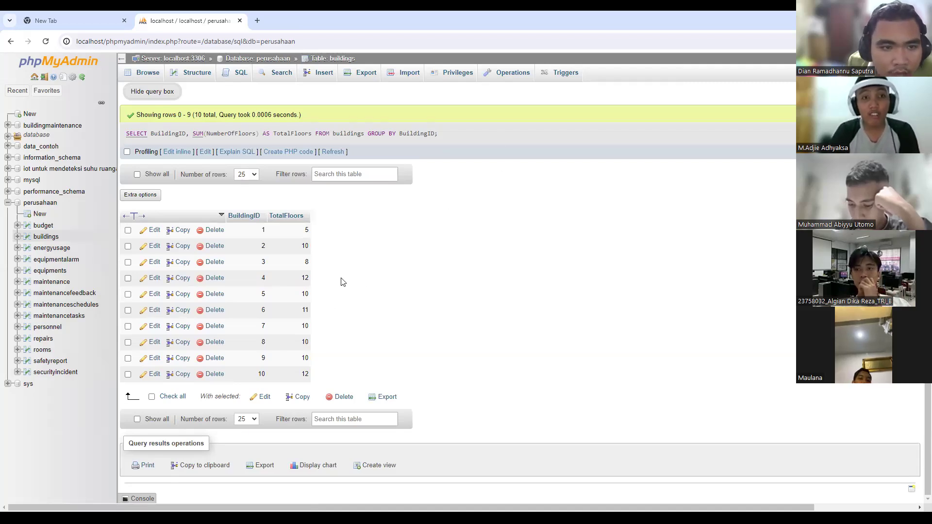
scroll(342, 281, "up", 5)
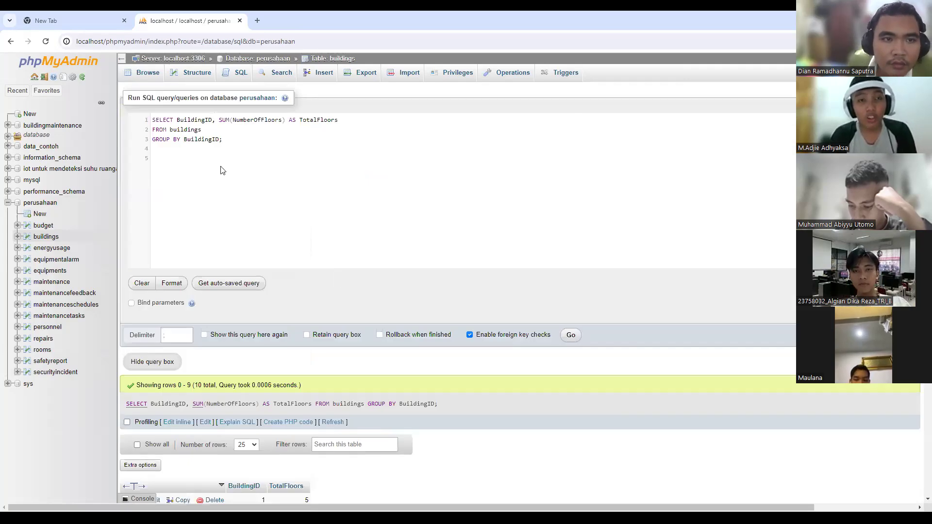
left_click_drag(152, 149, 121, 121)
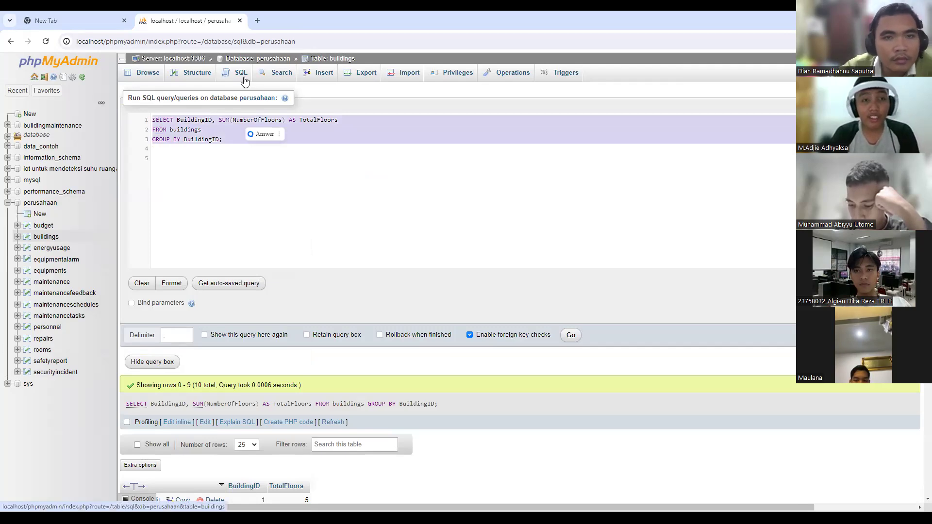
left_click(246, 82)
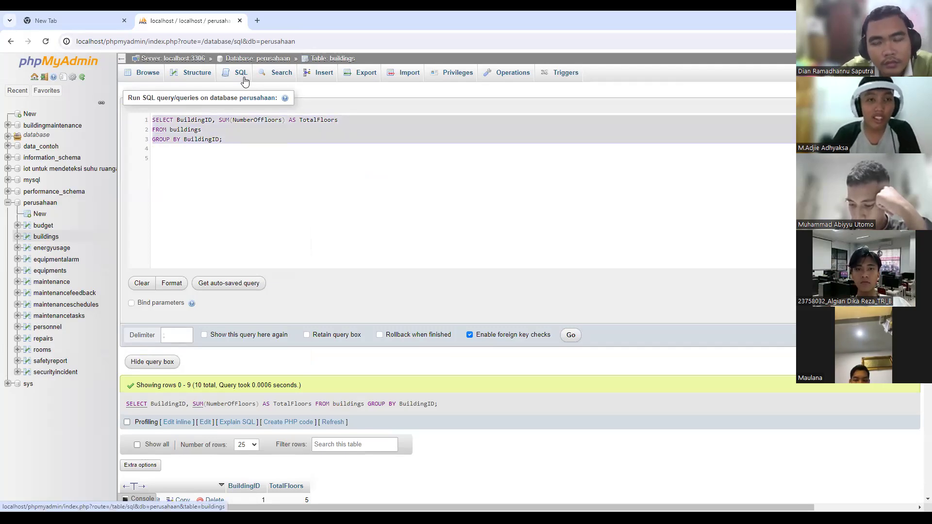
left_click(157, 124)
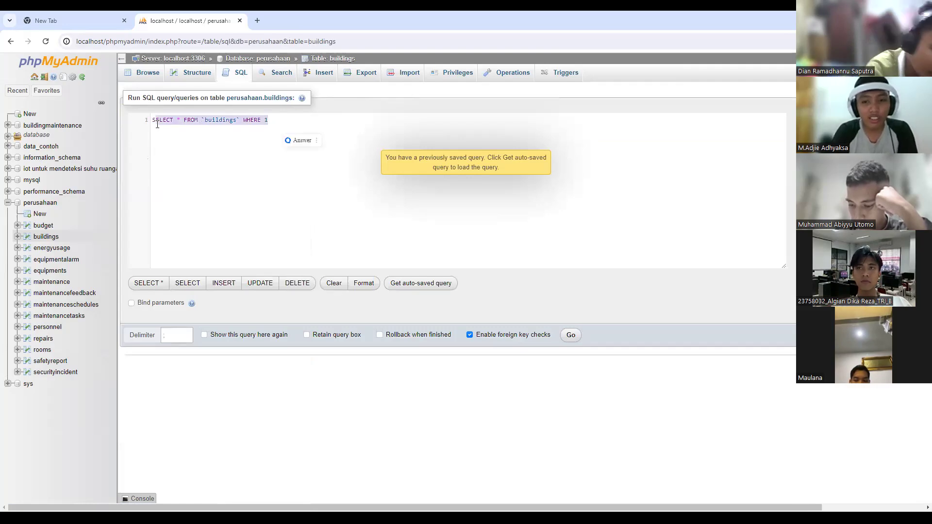
type("s")
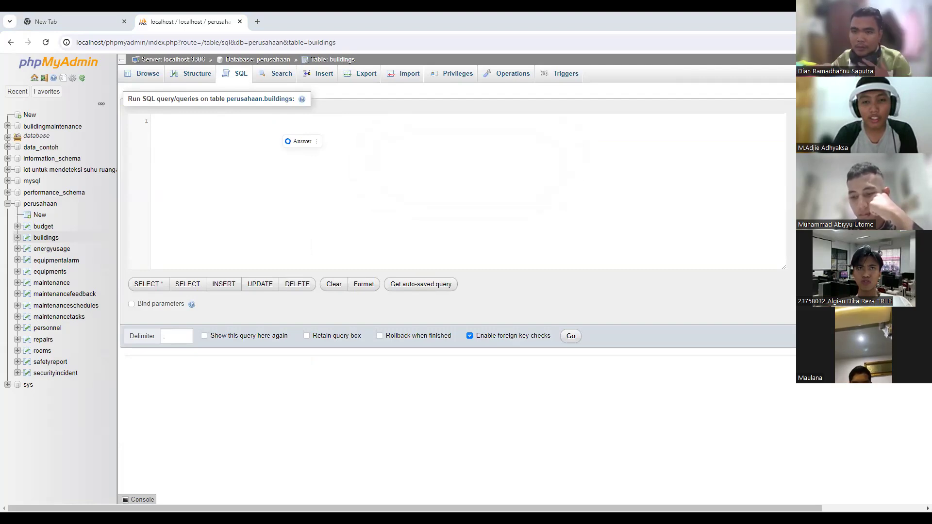
Close the empty New Tab and leave for the buildings table's insert form, discarding the unsaved query changes
key("ctrl+1")
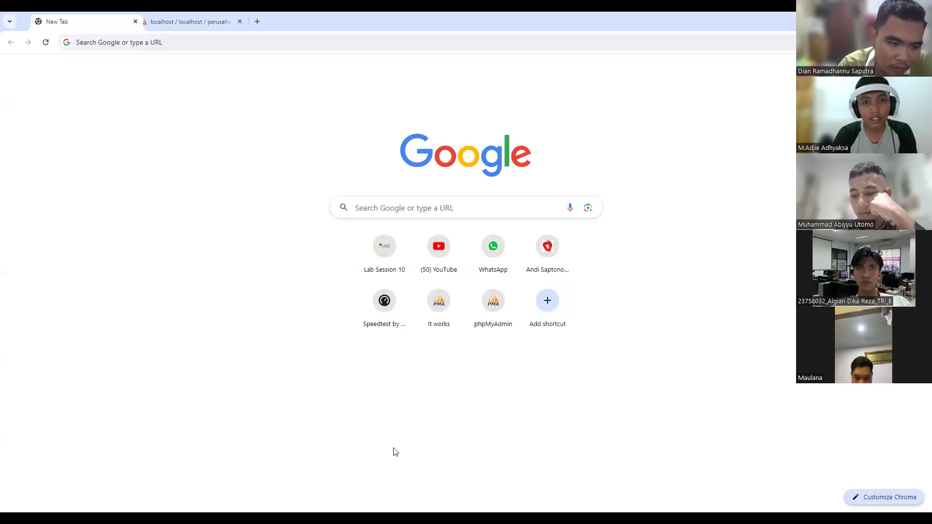
key("ctrl+w")
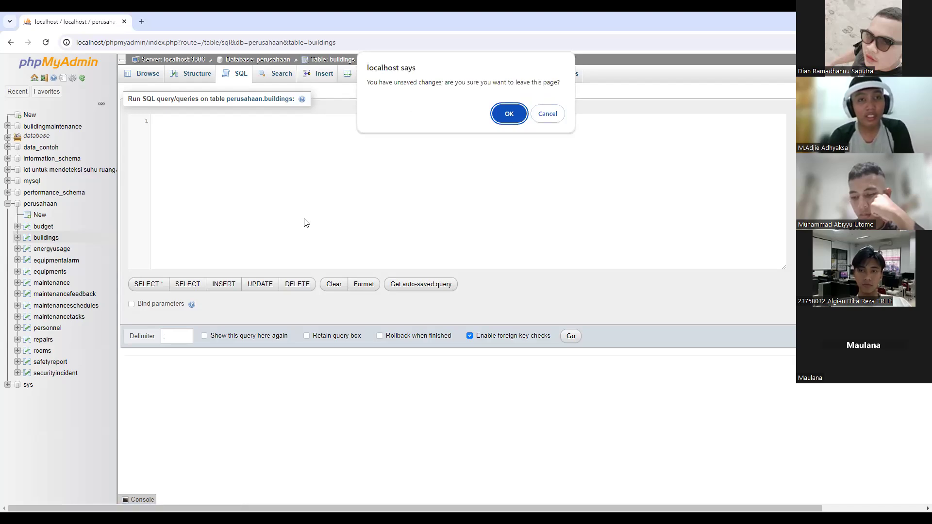
key("Return")
Enter BuildingID 11, BuildingName Gedung K and Location Lokasi K for a new row in the buildings table
left_click(400, 118)
type("11")
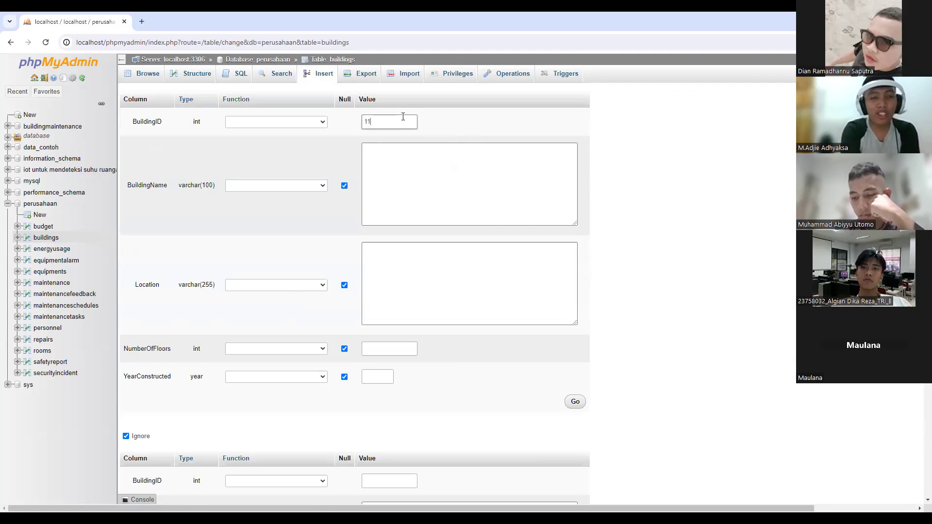
left_click(358, 170)
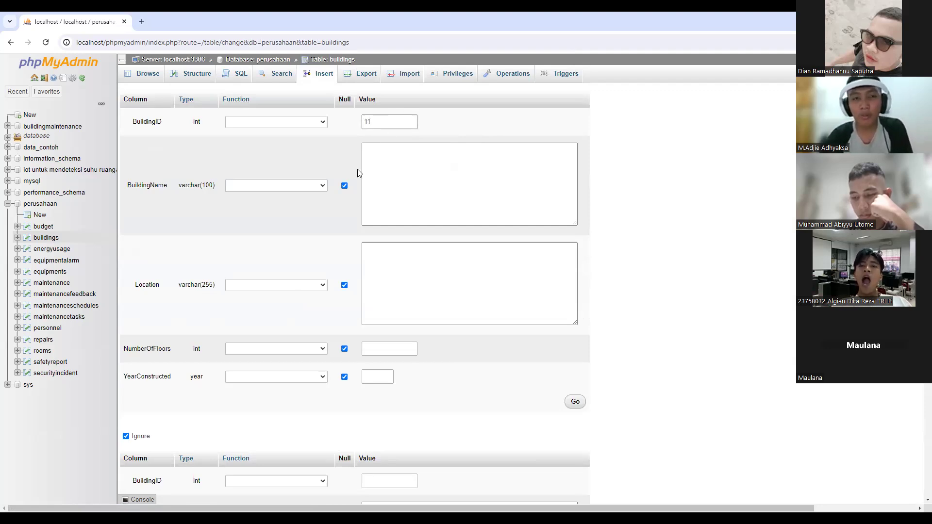
left_click(395, 168)
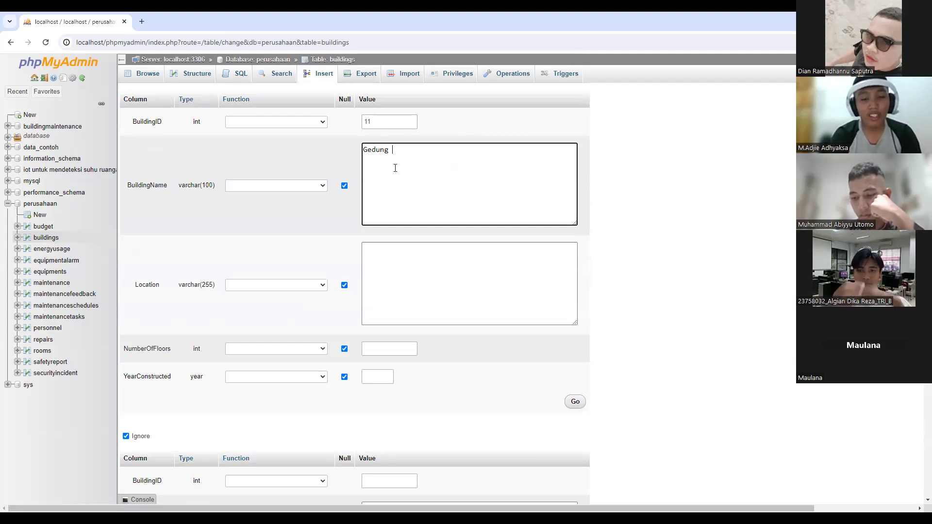
type("K")
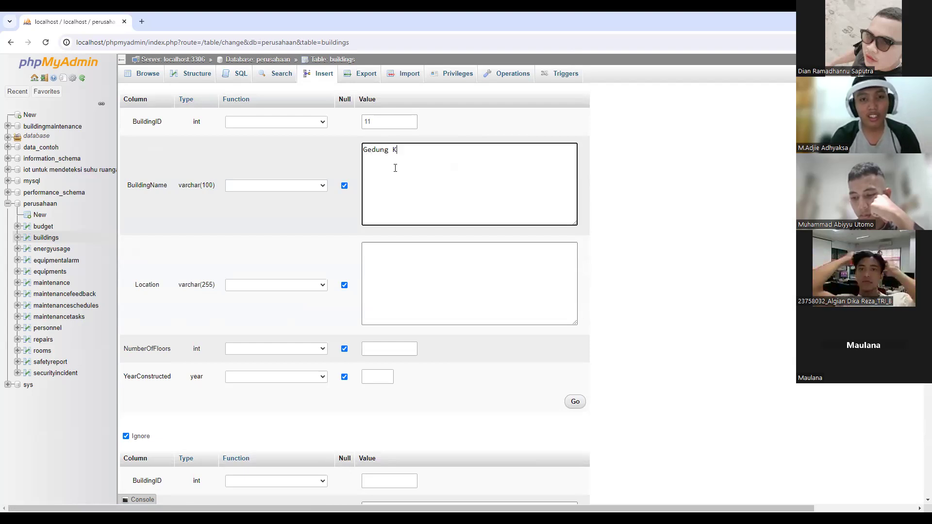
left_click(366, 244)
type("Lokasi K")
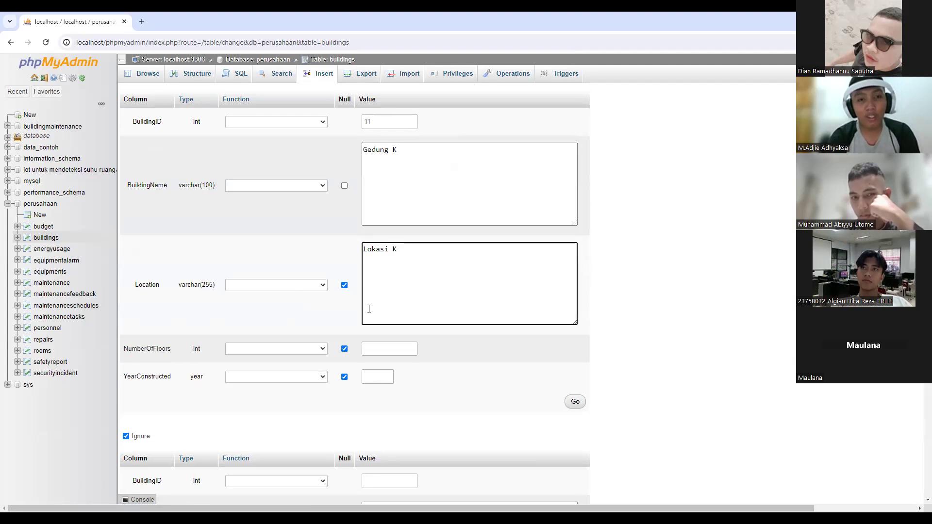
Set NumberOfFloors to 10 and YearConstructed to 2010 for the new building and insert the row
scroll(369, 309, "down", 1)
left_click(371, 317)
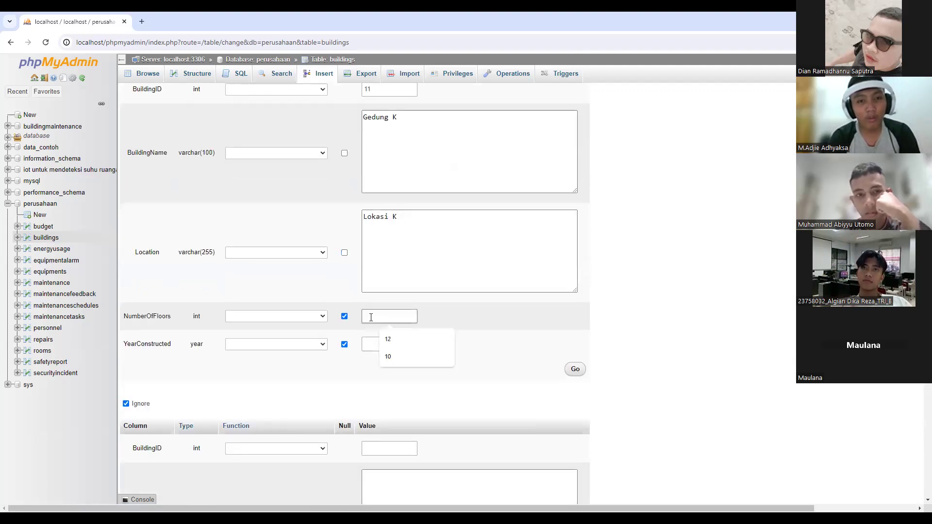
type("10")
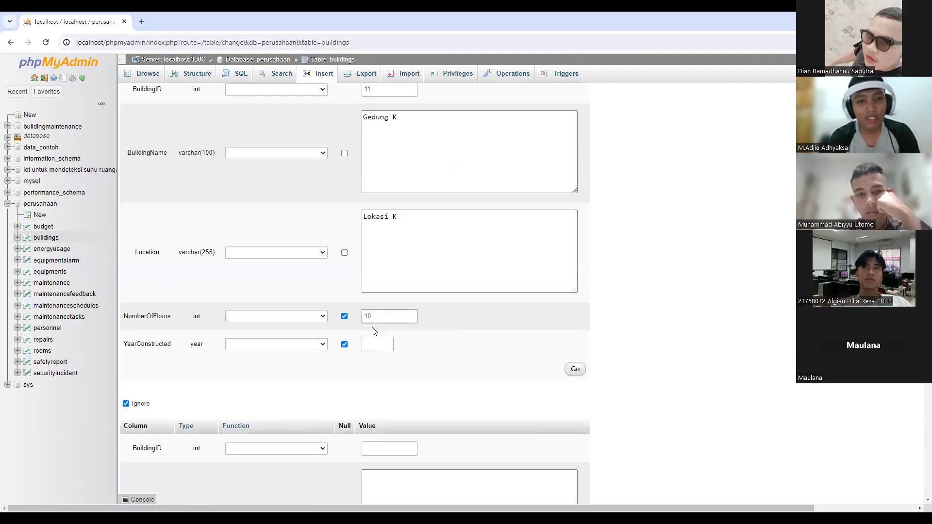
left_click(375, 345)
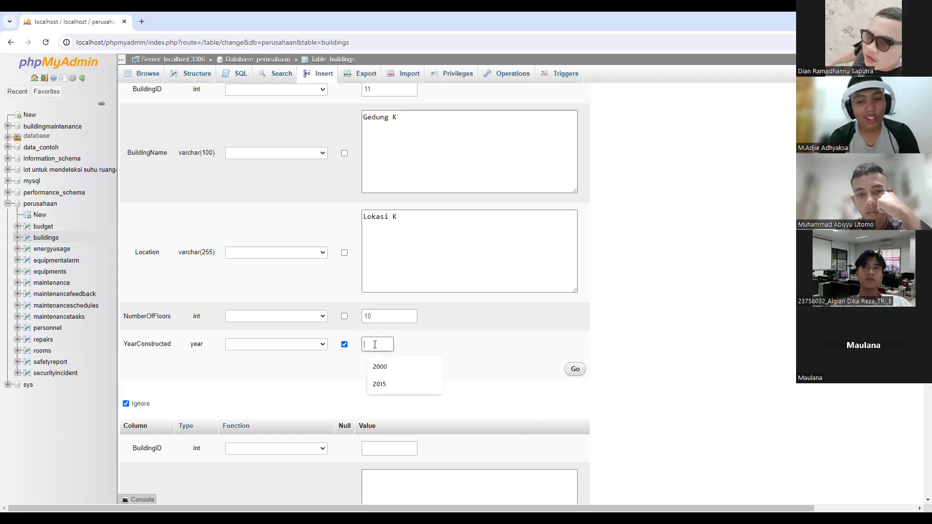
type("0")
type("200")
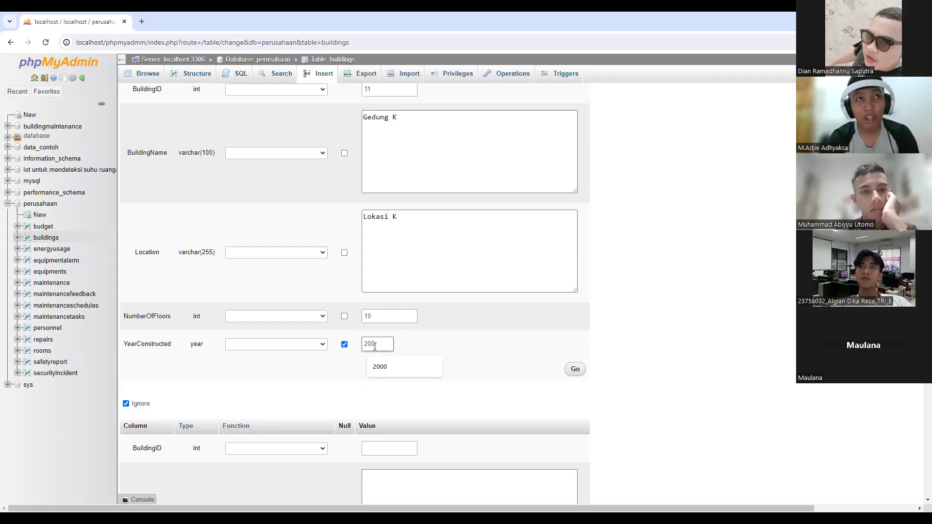
type("10")
key("BackSpace")
key("BackSpace")
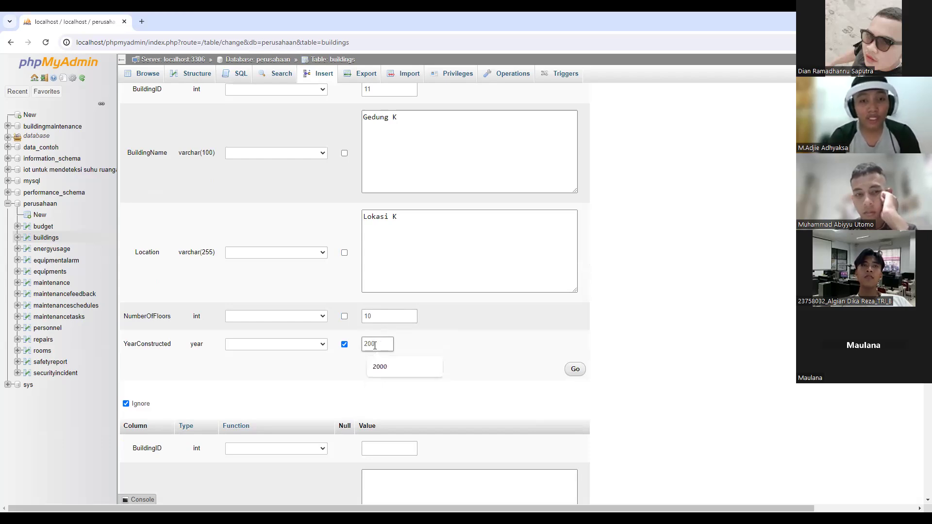
key("BackSpace")
type("10")
scroll(375, 346, "down", 1)
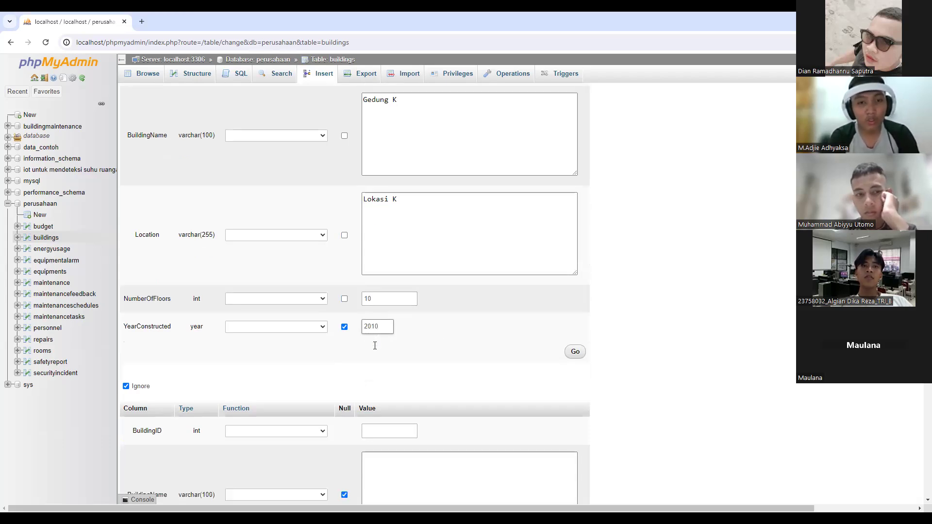
left_click(575, 325)
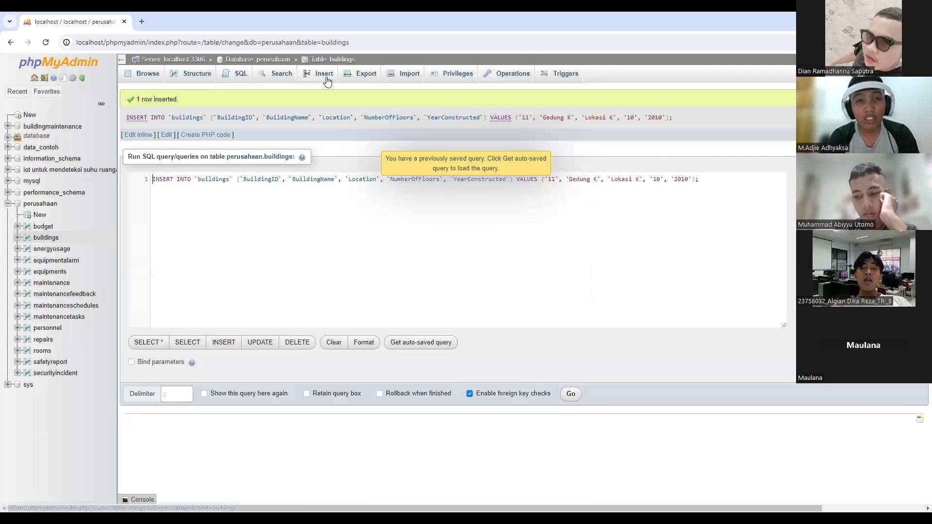
Examine the generated INSERT INTO statement for the new buildings row
left_click_drag(700, 180, 151, 180)
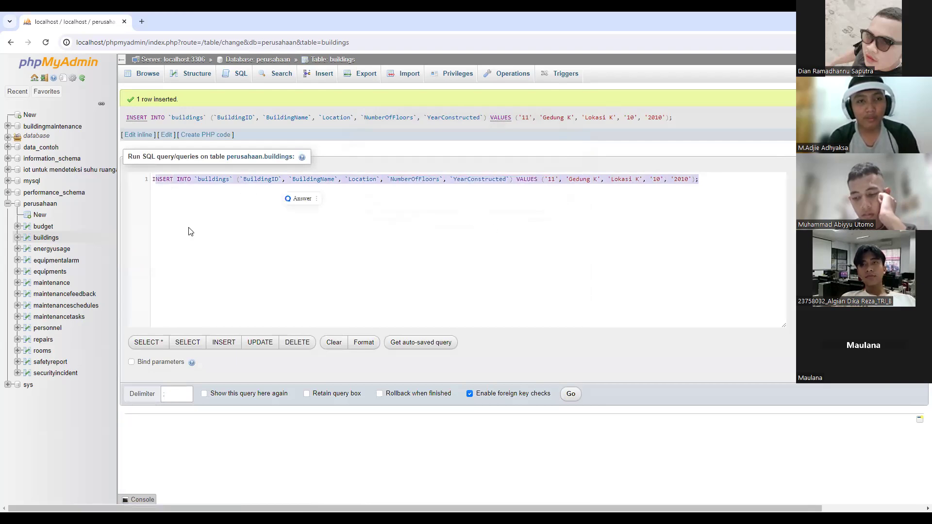
left_click(650, 221)
left_click_drag(352, 176, 142, 186)
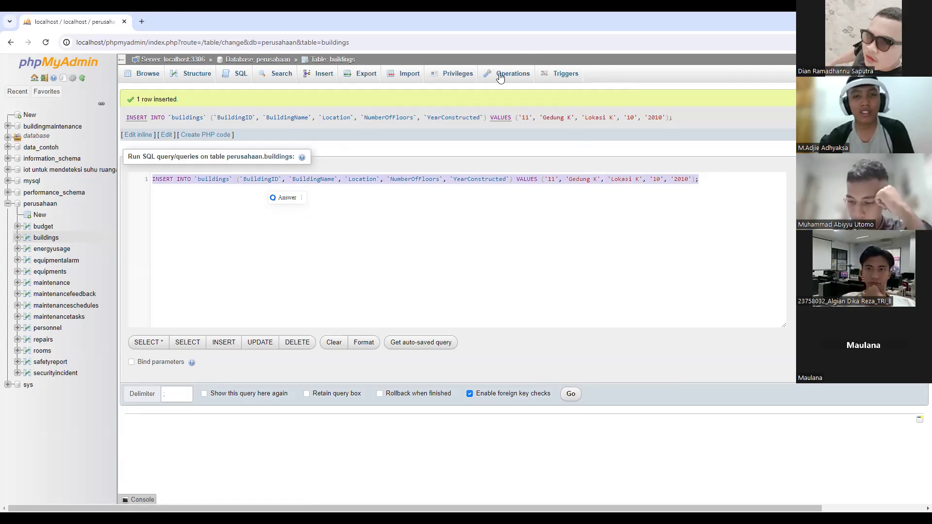
left_click(485, 179)
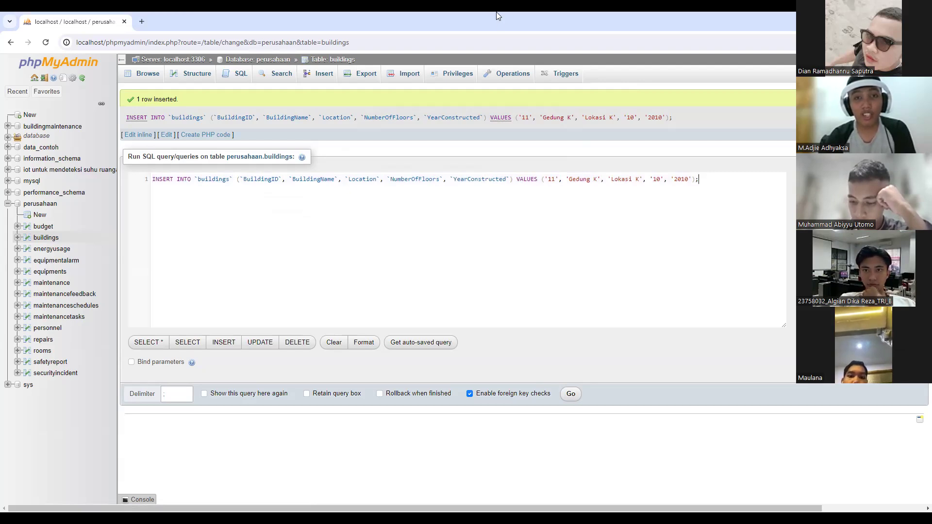